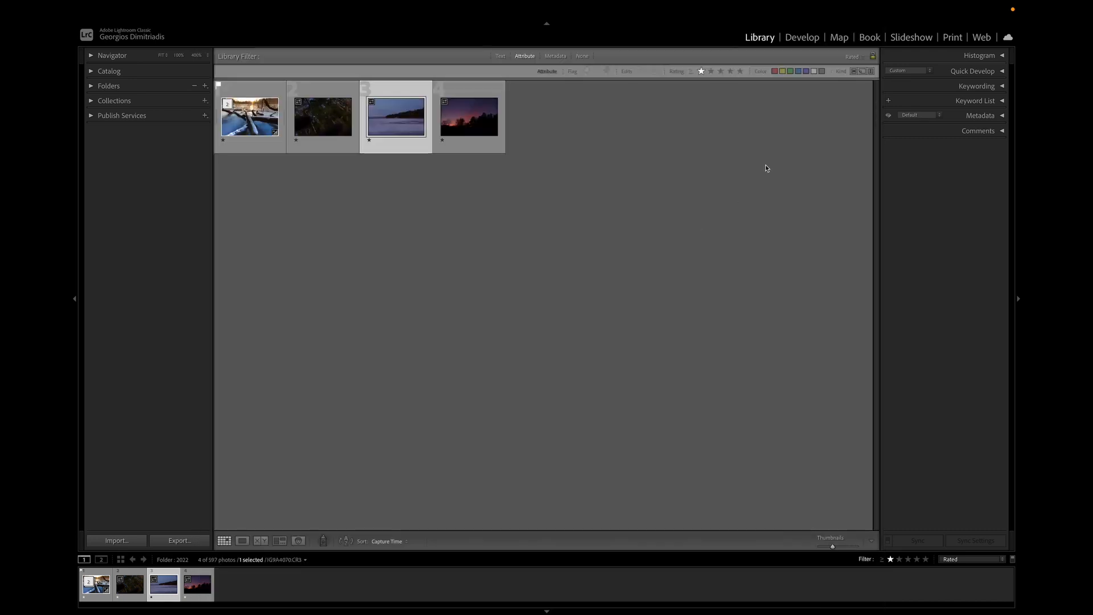
Show the Histogram in the Library and compare it for the sunset, dark forest and snowy log photos
{"action": "left_click", "coordinate": [1004, 58]}
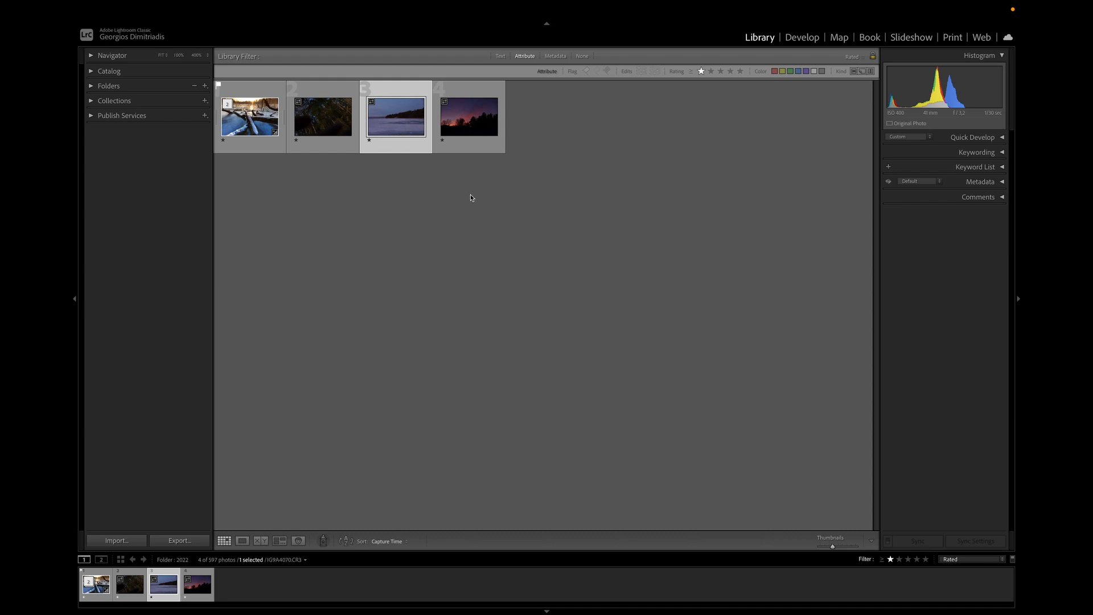
{"action": "left_click", "coordinate": [468, 125]}
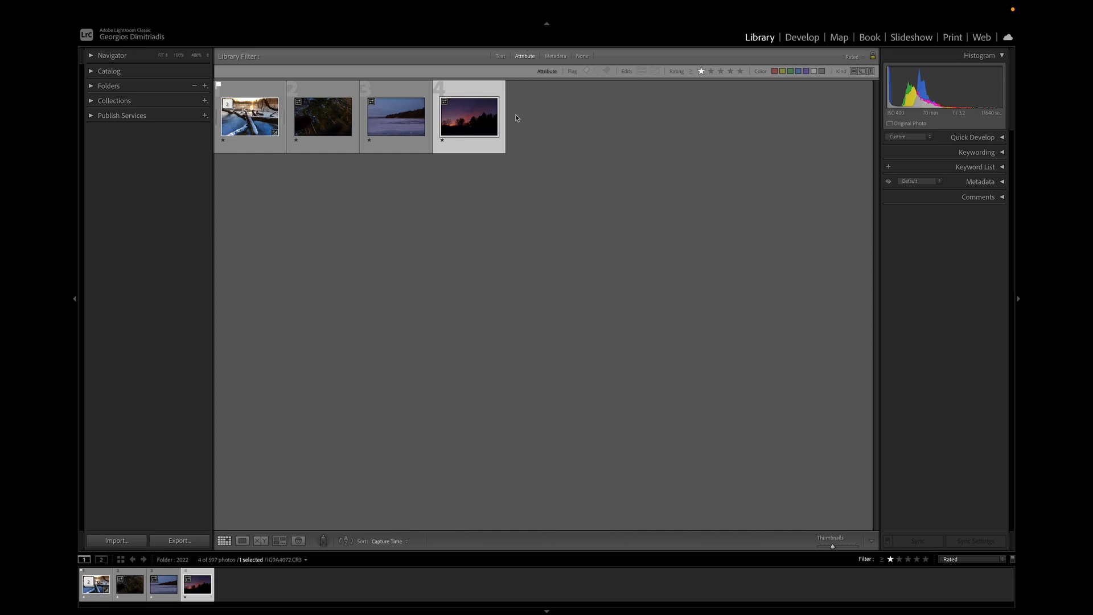
{"action": "left_click", "coordinate": [319, 124]}
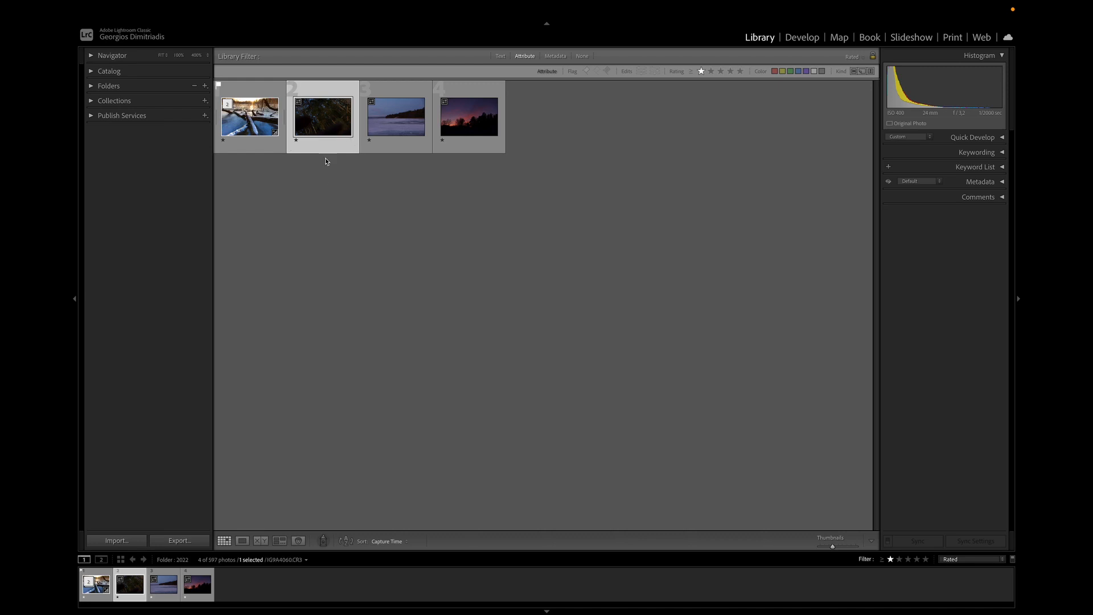
{"action": "left_click", "coordinate": [254, 114]}
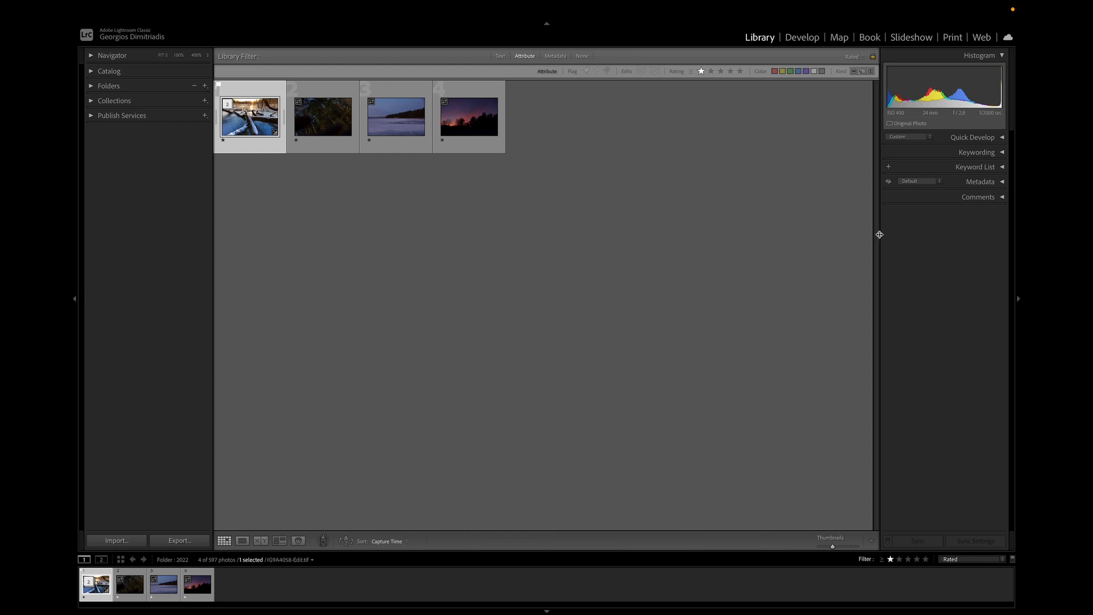
Widen the histogram display and review the four rated photos one by one in Loupe view
{"action": "left_click_drag", "start_coordinate": [878, 235], "coordinate": [794, 238]}
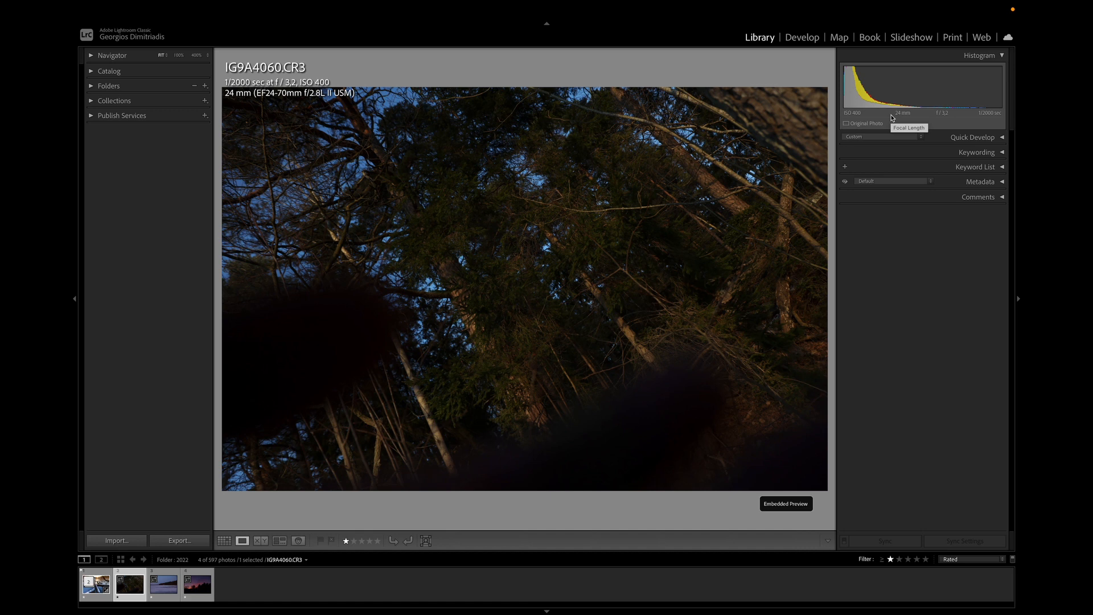
{"action": "key", "text": "Right"}
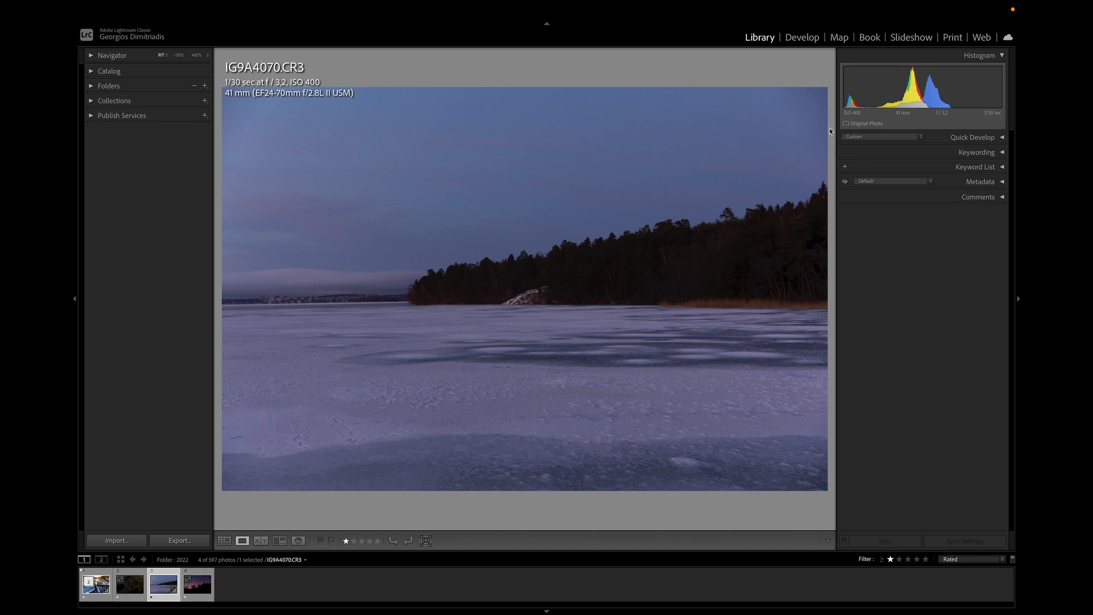
{"action": "left_click", "coordinate": [201, 588]}
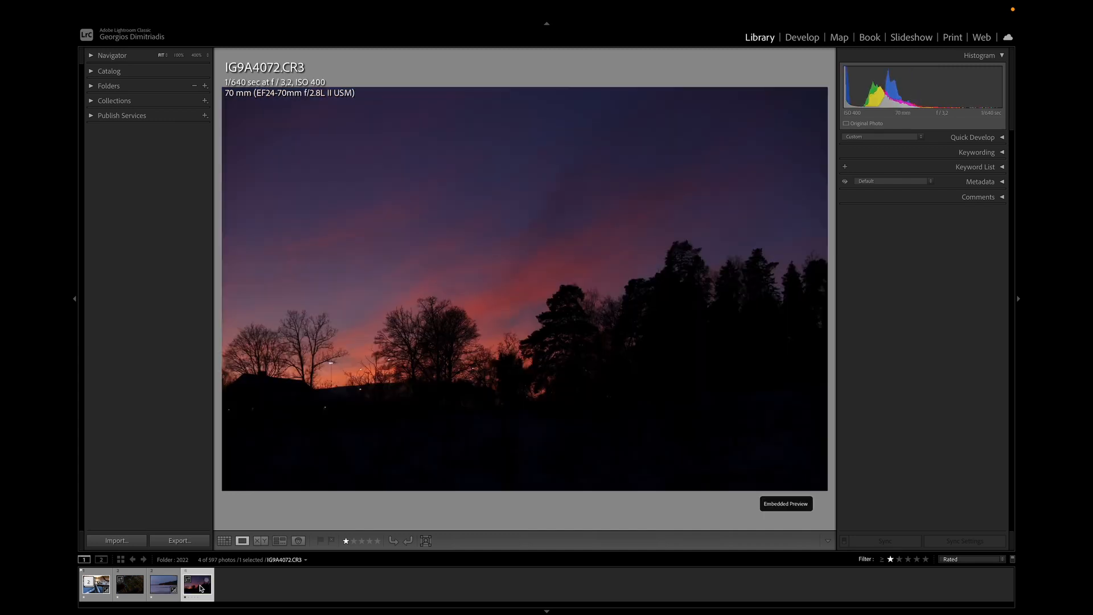
{"action": "left_click", "coordinate": [98, 592]}
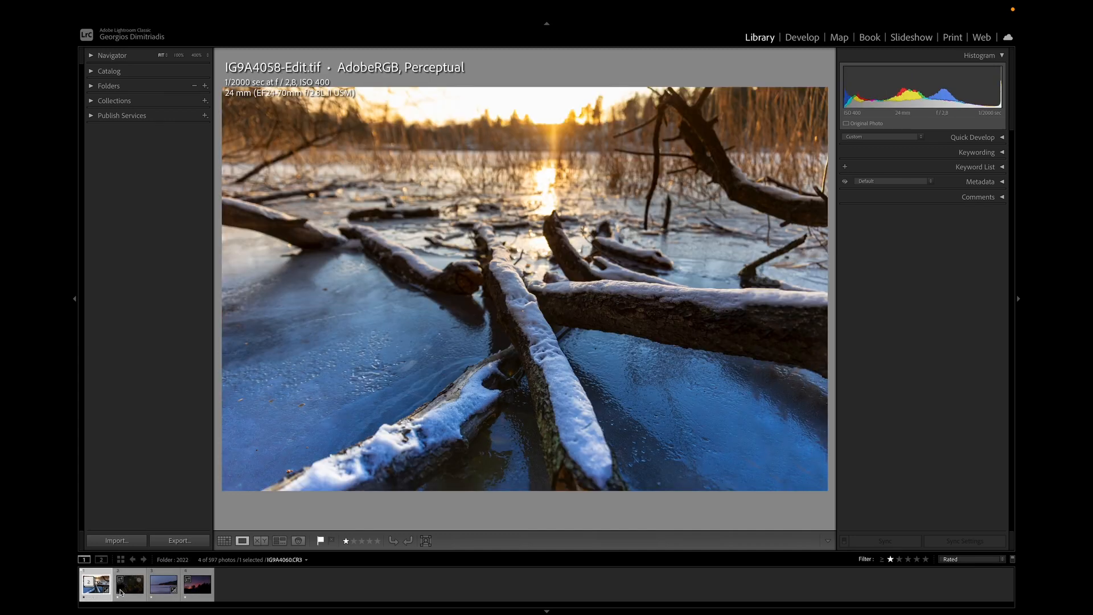
{"action": "left_click", "coordinate": [135, 588]}
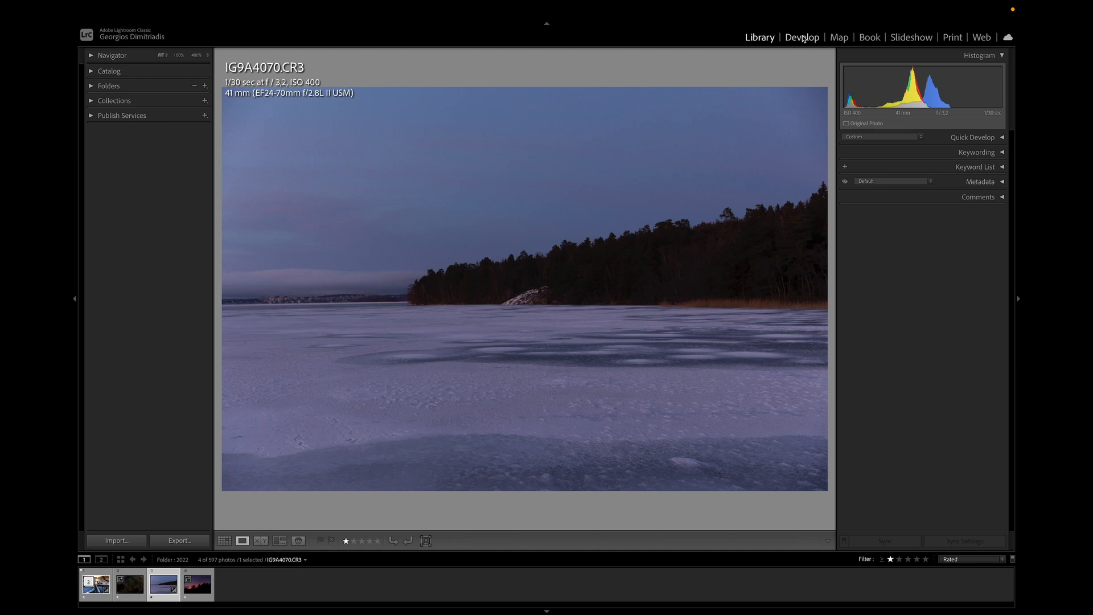
Open the frozen lake photo in the Develop module and display its histogram at a larger width
{"action": "left_click", "coordinate": [803, 38]}
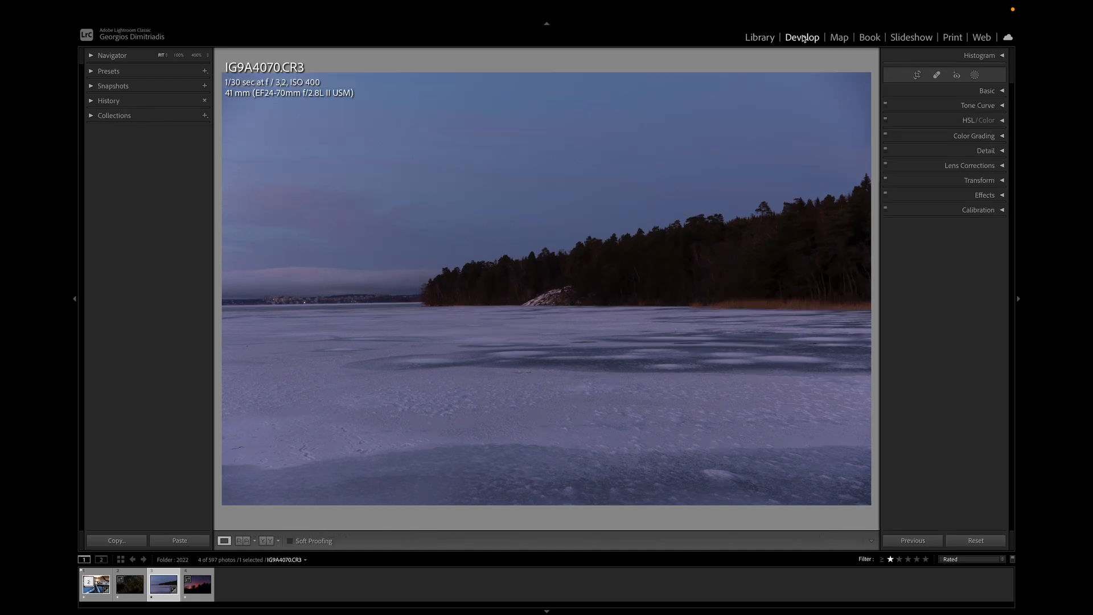
{"action": "left_click", "coordinate": [1001, 56]}
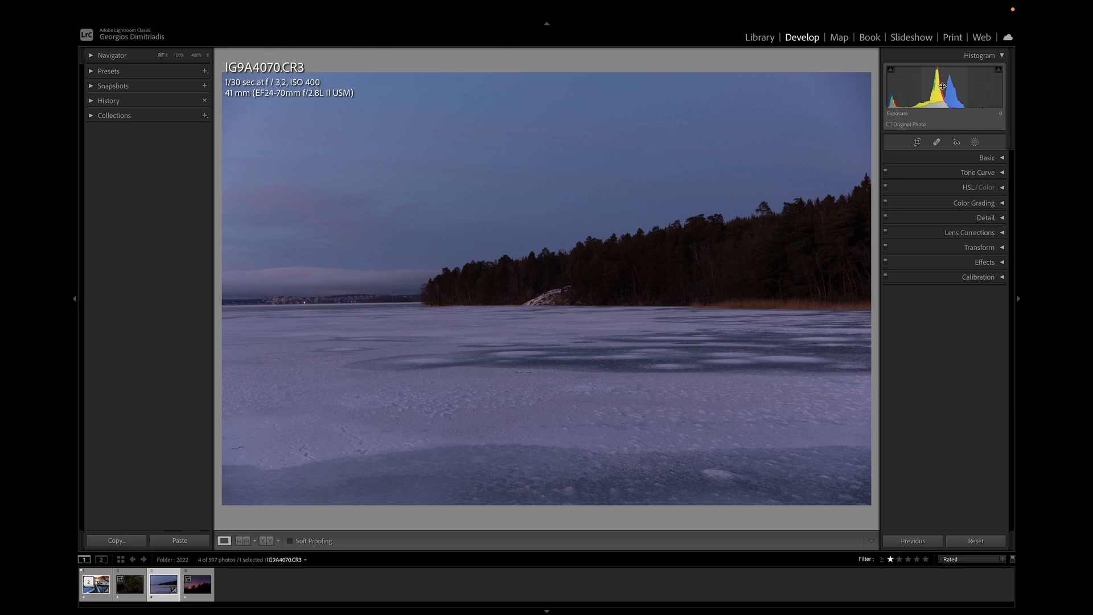
{"action": "left_click", "coordinate": [758, 38]}
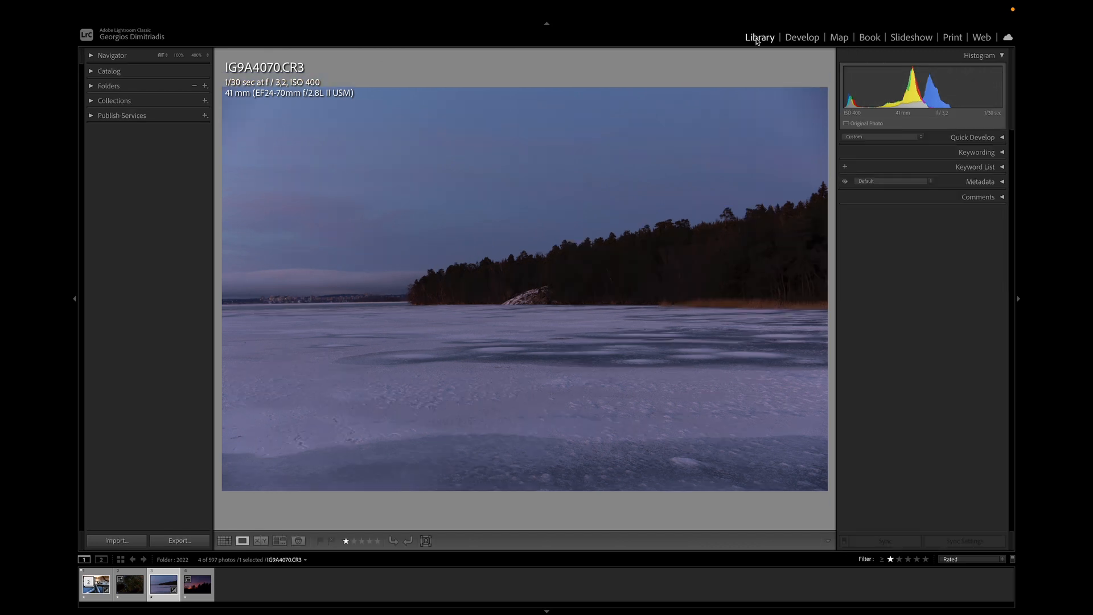
{"action": "left_click", "coordinate": [802, 39]}
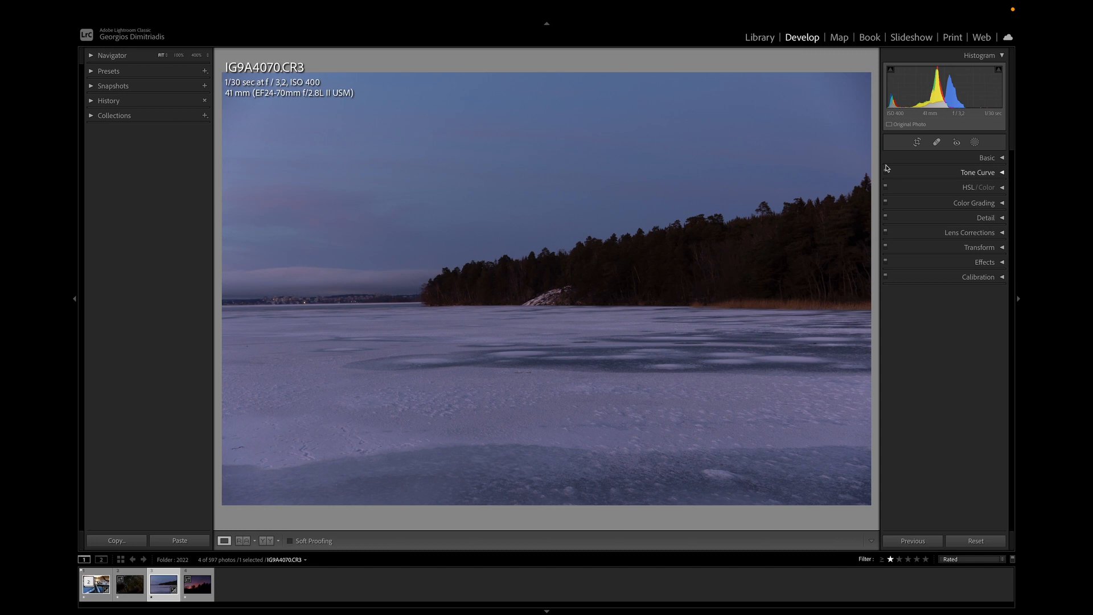
{"action": "left_click_drag", "start_coordinate": [880, 165], "coordinate": [835, 171]}
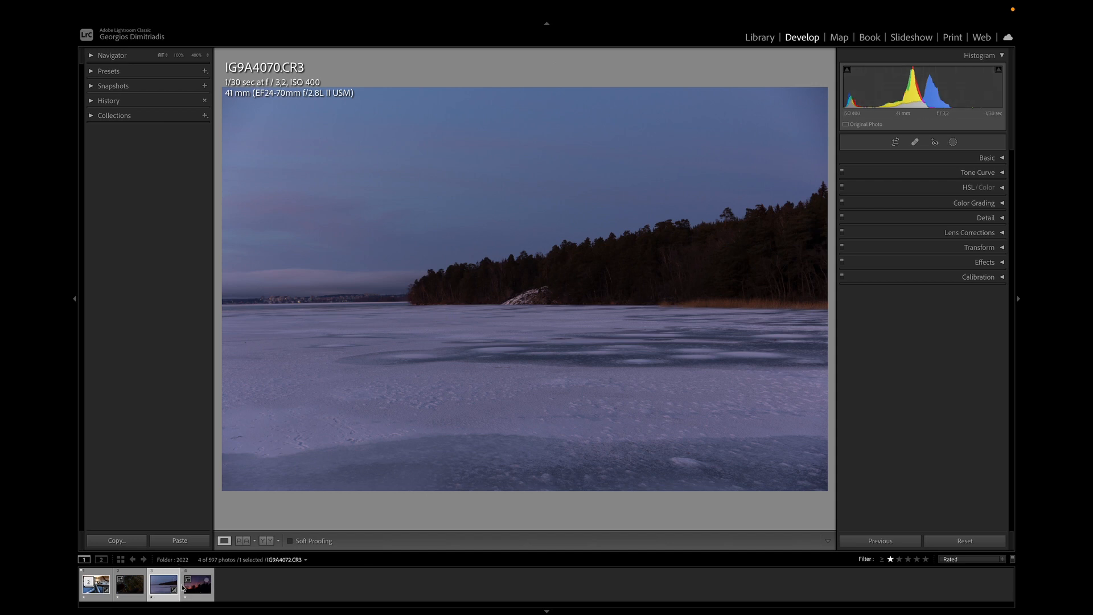
Compare the Develop histograms of the dark forest, frozen lake and sunset photos
{"action": "key", "text": "Left"}
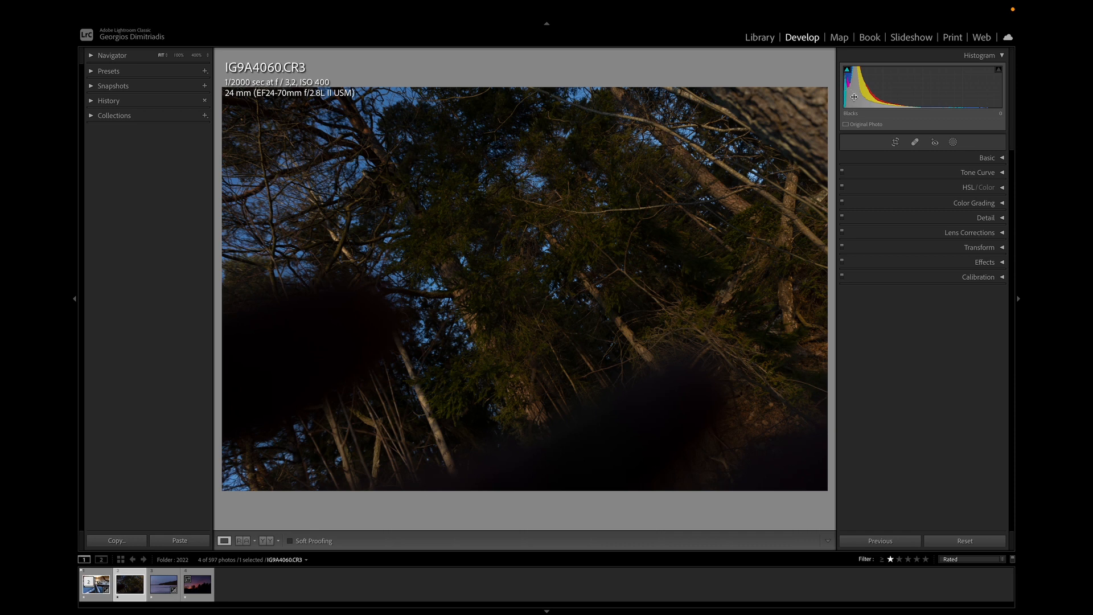
{"action": "key", "text": "Right"}
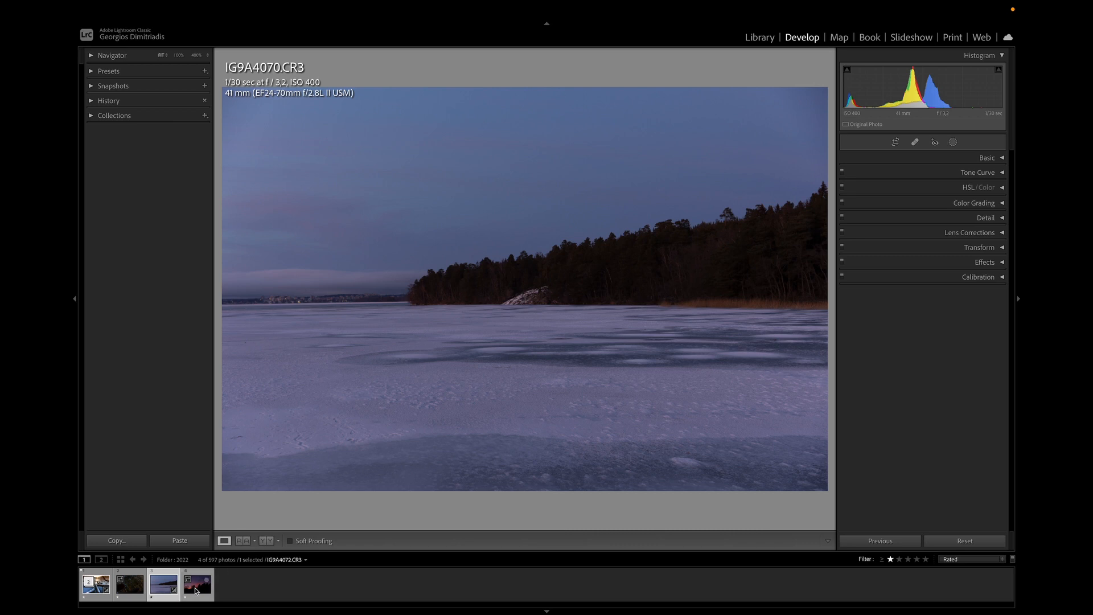
{"action": "left_click", "coordinate": [195, 590]}
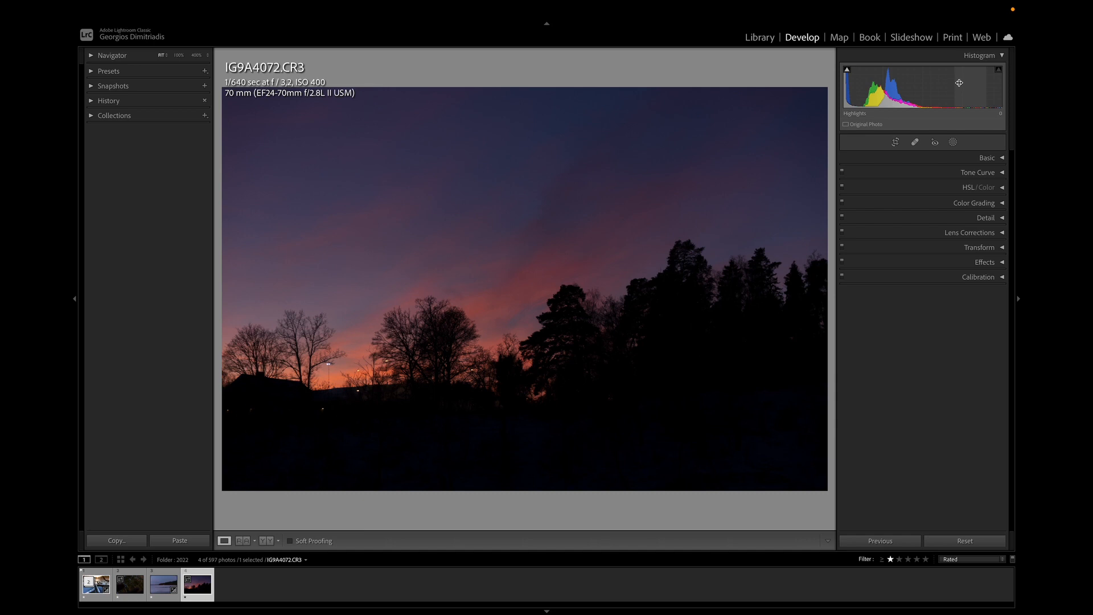
Turn on the clipping warnings for the sunset photo and toggle the shadow clipping overlay to inspect the black areas
{"action": "key", "text": "j"}
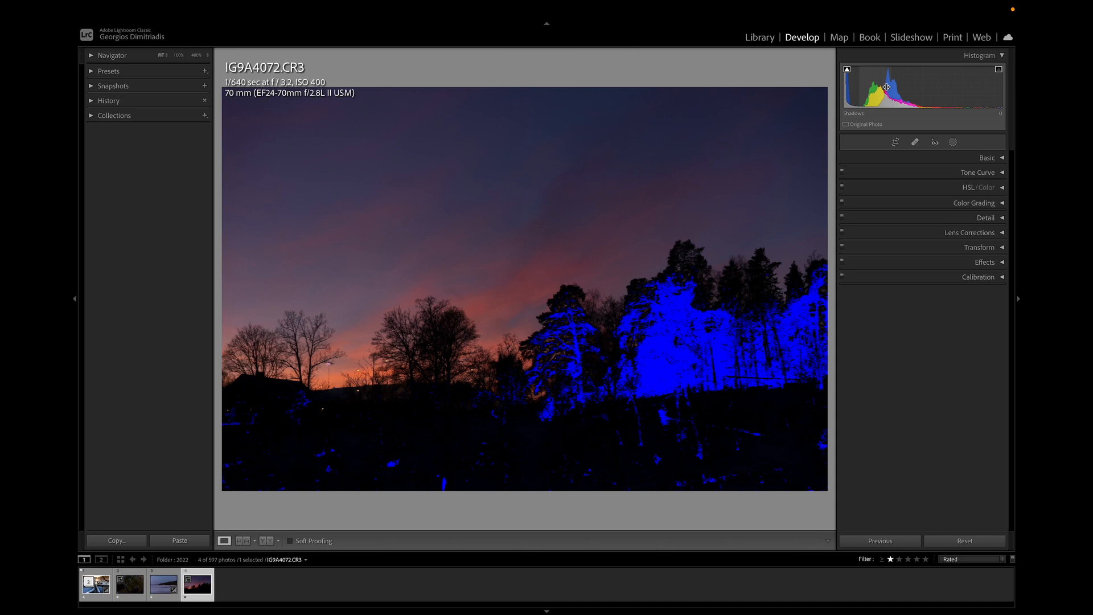
{"action": "left_click", "coordinate": [847, 70]}
{"action": "left_click", "coordinate": [847, 70]}
{"action": "left_click", "coordinate": [847, 70]}
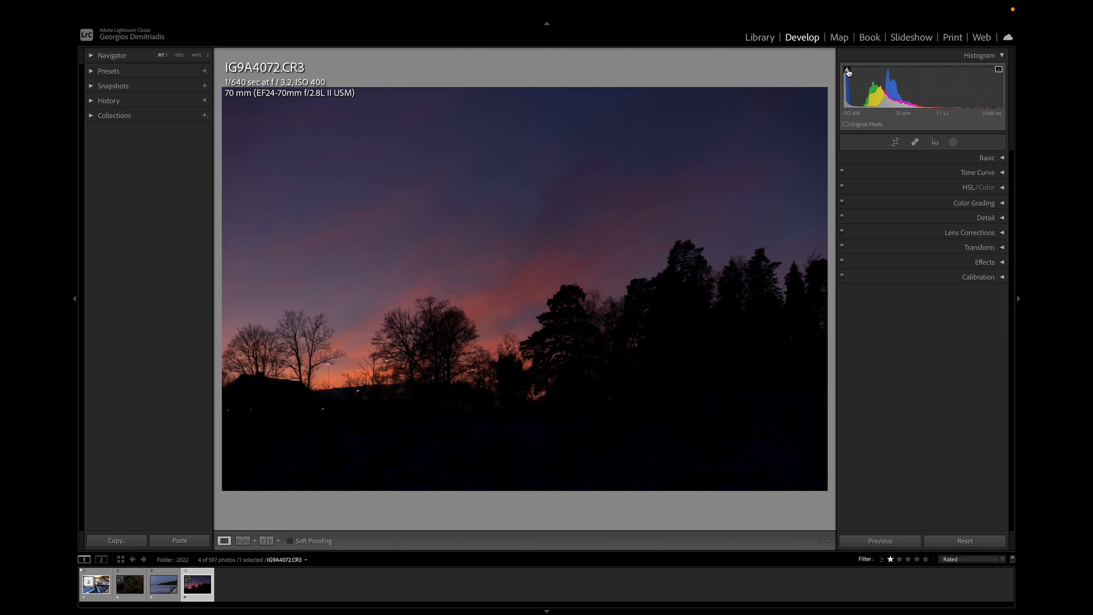
{"action": "left_click", "coordinate": [847, 70]}
{"action": "left_click", "coordinate": [847, 70]}
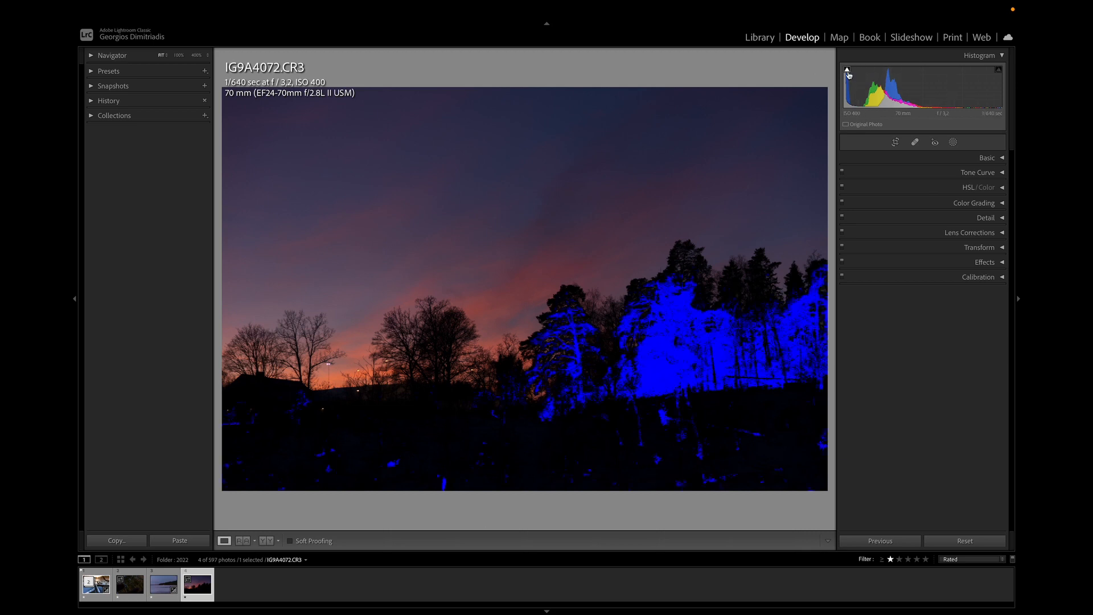
{"action": "key", "text": "j"}
{"action": "left_click", "coordinate": [847, 70]}
Examine the clipped highlights in the sun's reflection on the snowy log photo at 100% zoom
{"action": "left_click", "coordinate": [98, 591]}
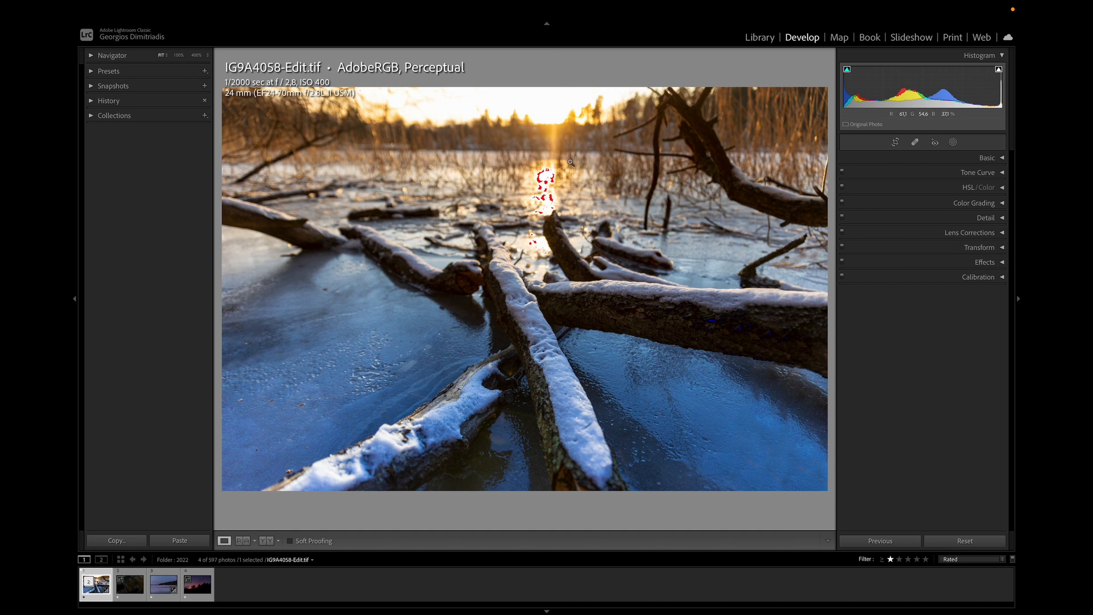
{"action": "left_click", "coordinate": [545, 198]}
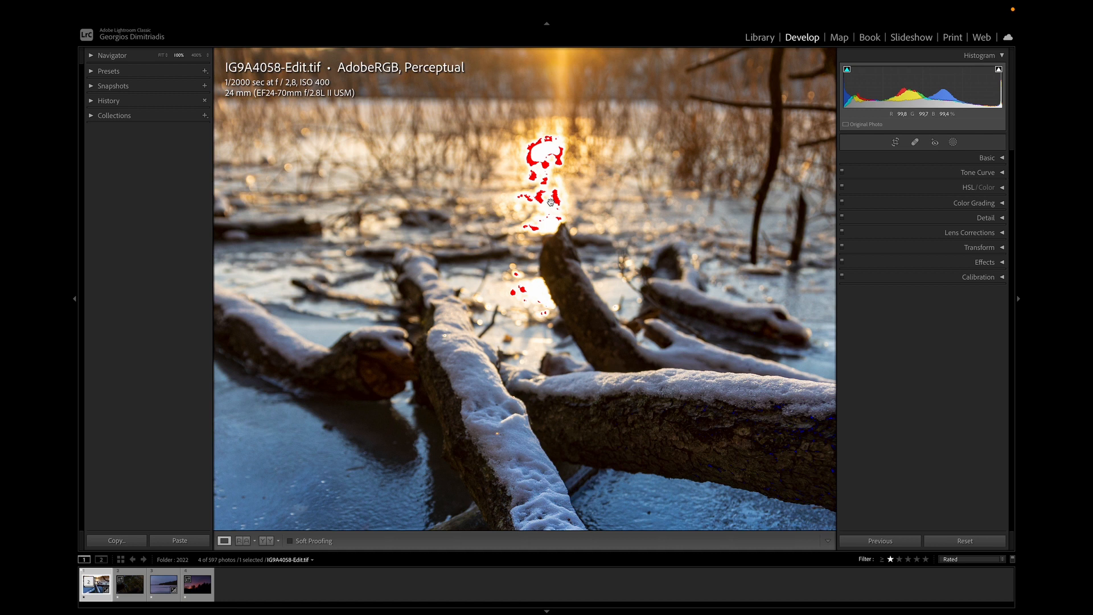
{"action": "left_click", "coordinate": [545, 171]}
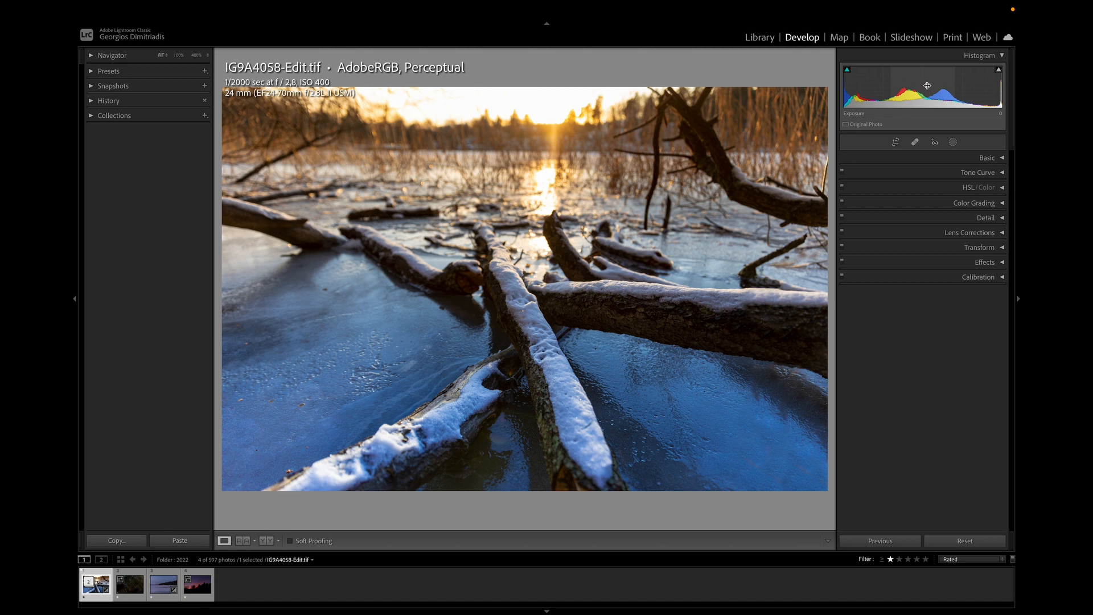
Try adjusting the log photo's exposure, including +0.80, and its shadows directly in the histogram, undoing each change
{"action": "left_click_drag", "start_coordinate": [928, 85], "coordinate": [996, 86]}
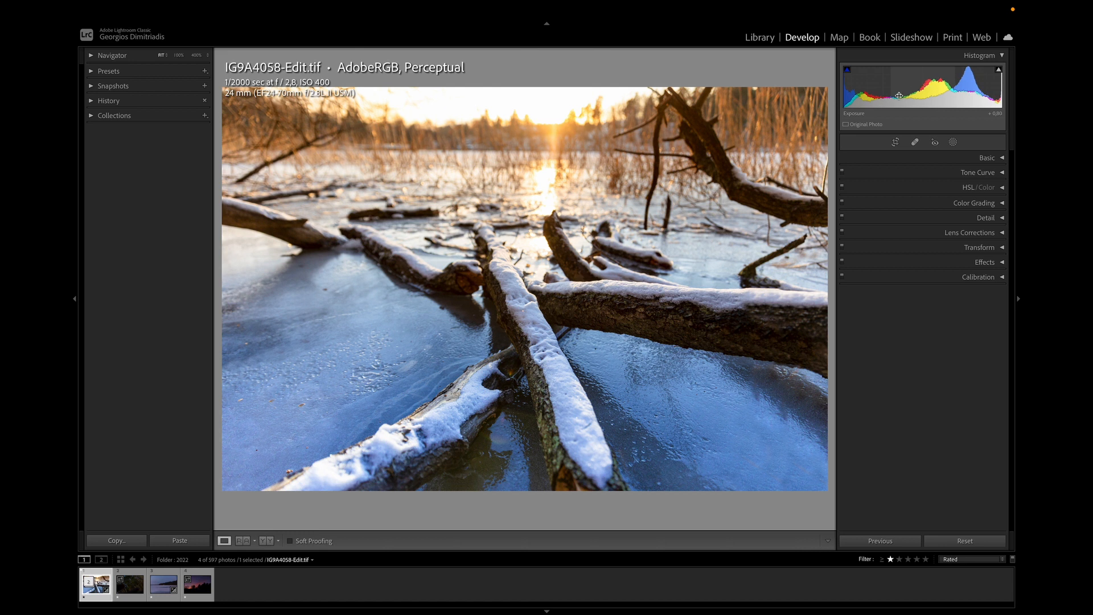
{"action": "key", "text": "ctrl+z"}
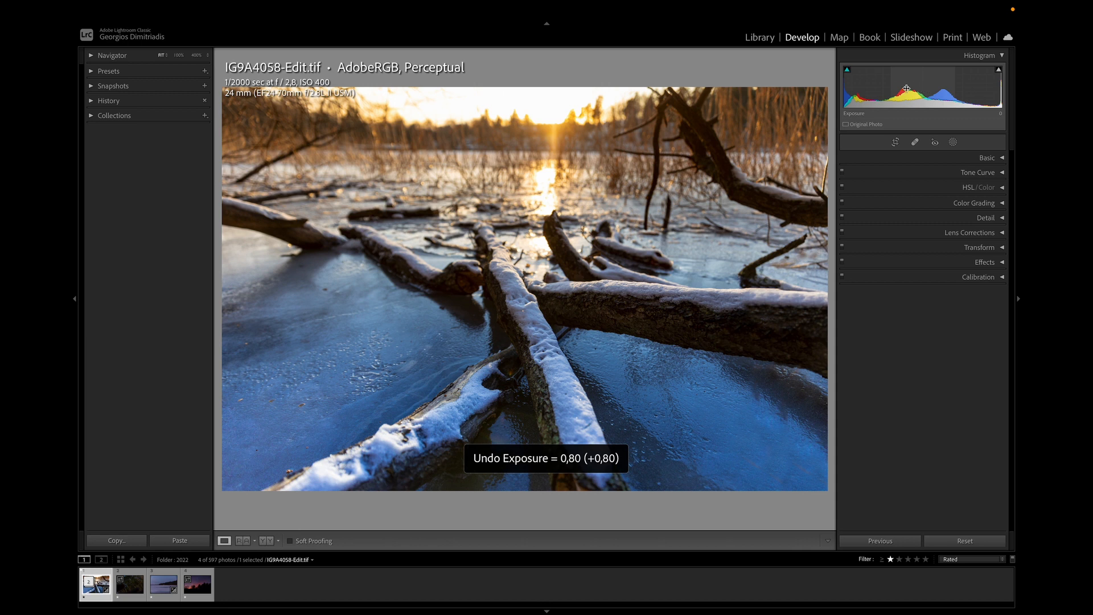
{"action": "left_click_drag", "start_coordinate": [867, 91], "coordinate": [917, 90]}
{"action": "left_click", "coordinate": [868, 91]}
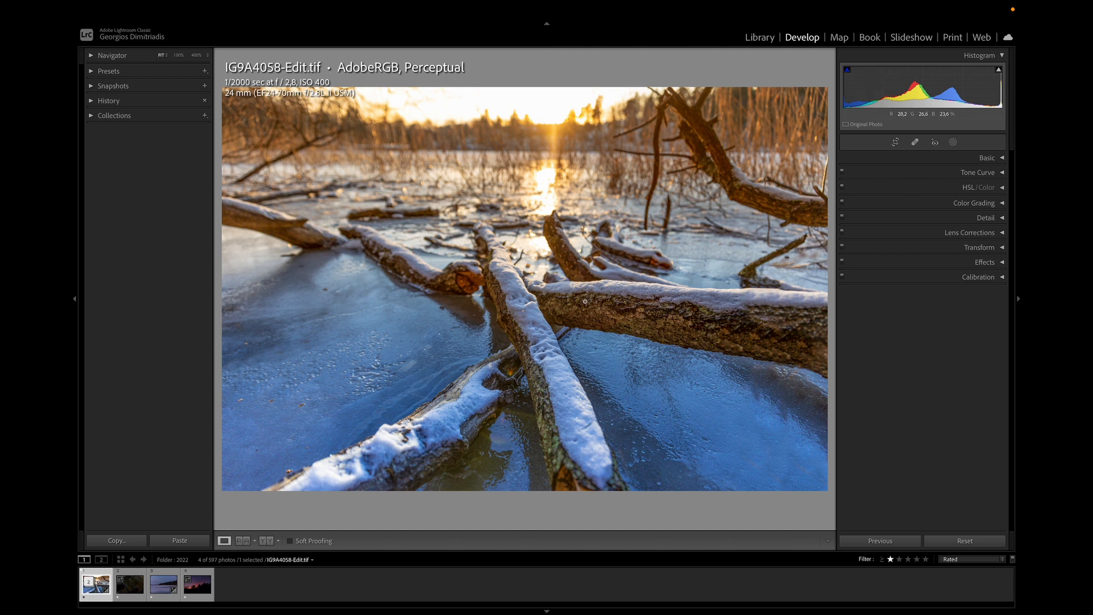
{"action": "key", "text": "ctrl+z"}
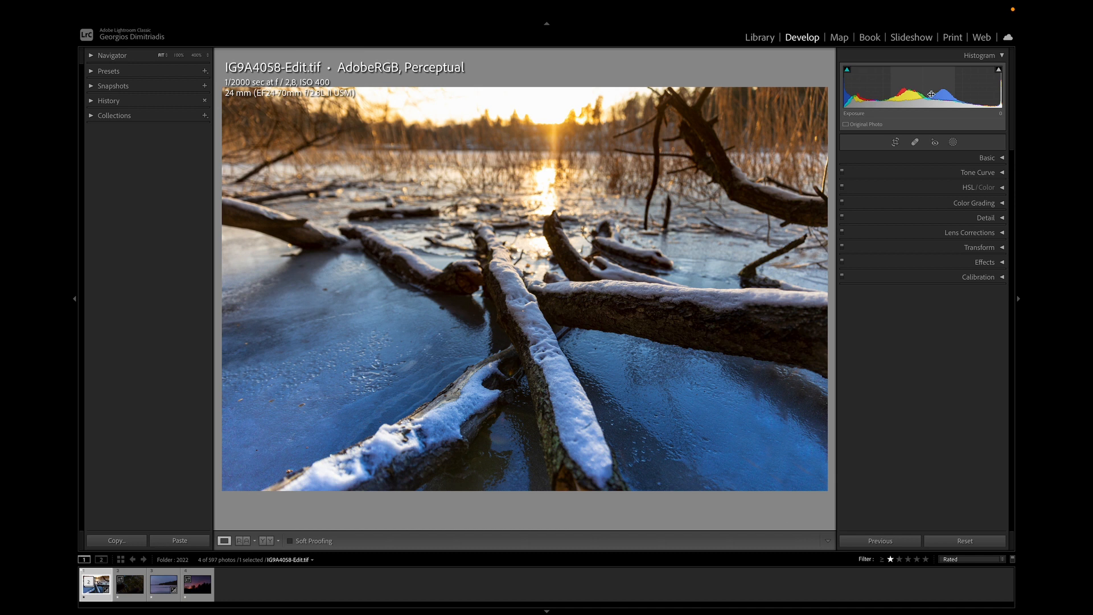
{"action": "left_click_drag", "start_coordinate": [922, 91], "coordinate": [877, 92]}
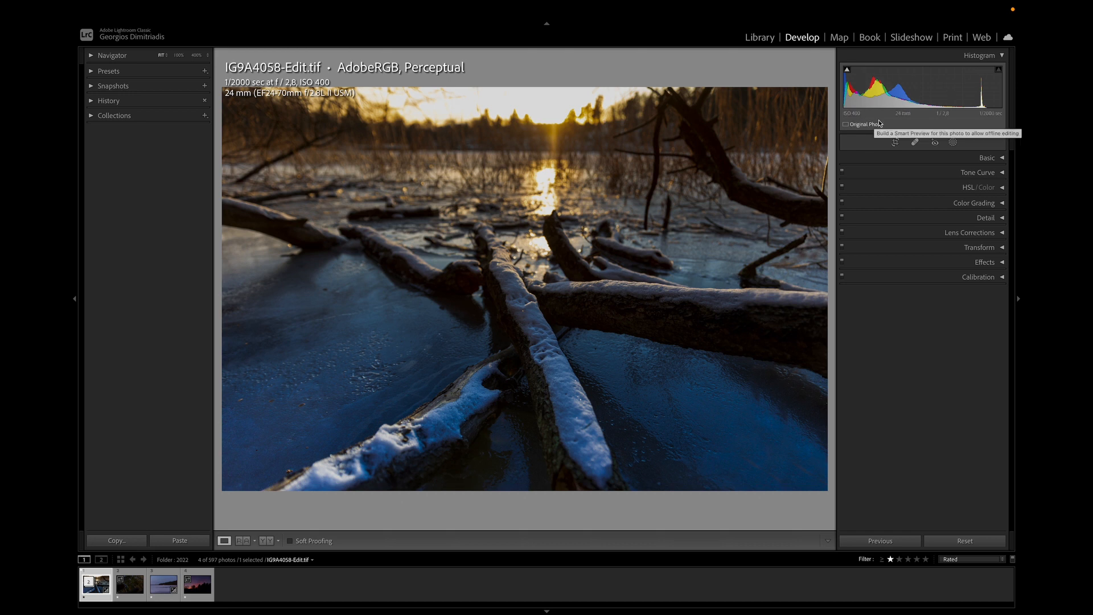
{"action": "key", "text": "super+z"}
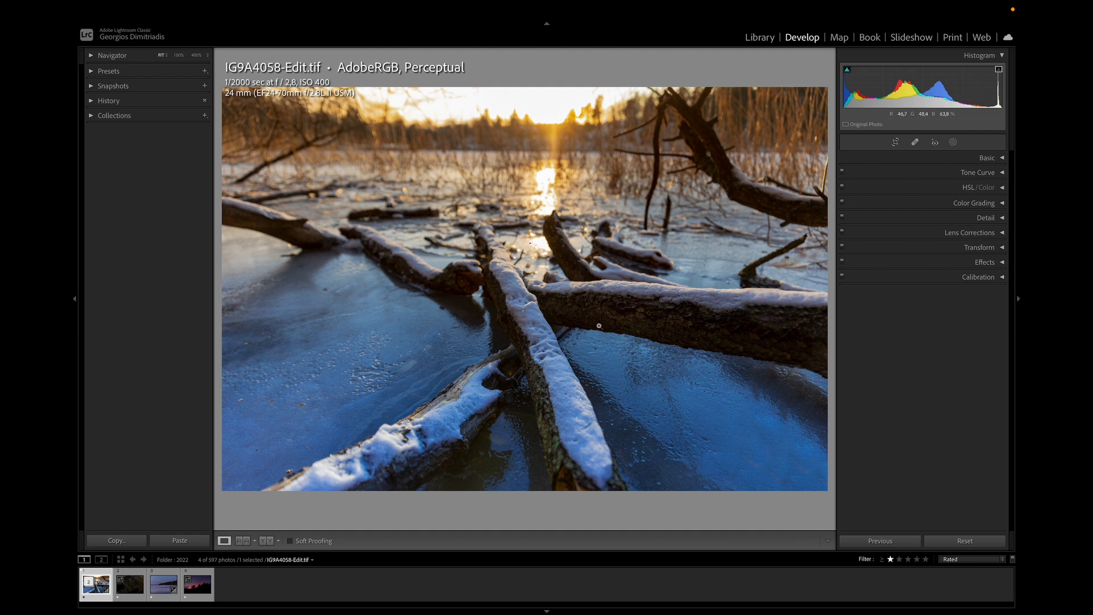
Try Vibrance -100 and Saturation -100 in the log photo's Basic adjustments, and reset both
{"action": "left_click", "coordinate": [1004, 159]}
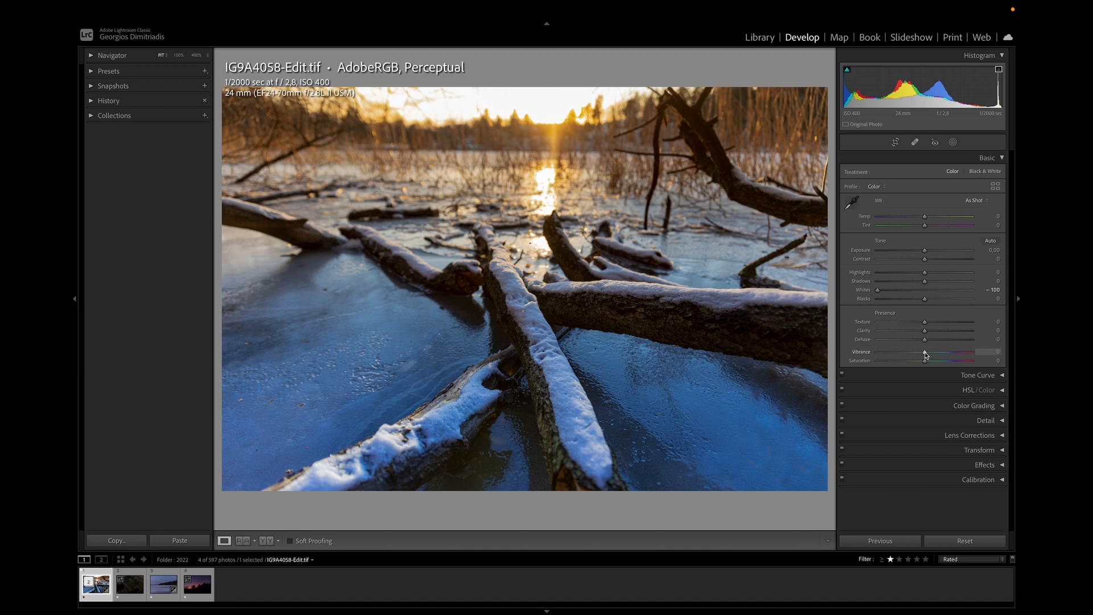
{"action": "left_click_drag", "start_coordinate": [925, 354], "coordinate": [879, 353]}
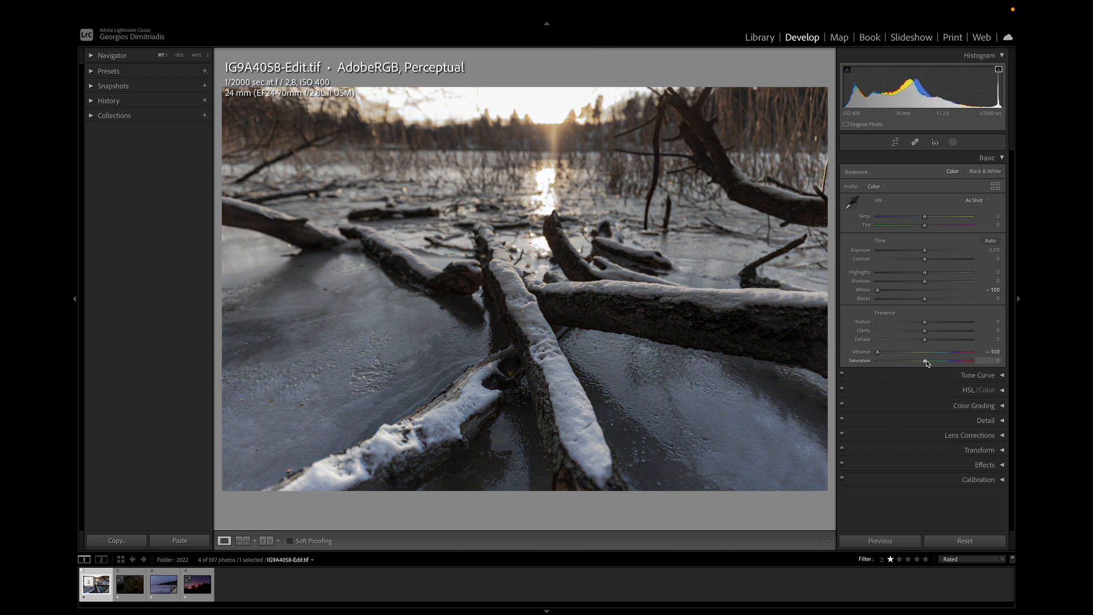
{"action": "left_click_drag", "start_coordinate": [927, 363], "coordinate": [871, 367]}
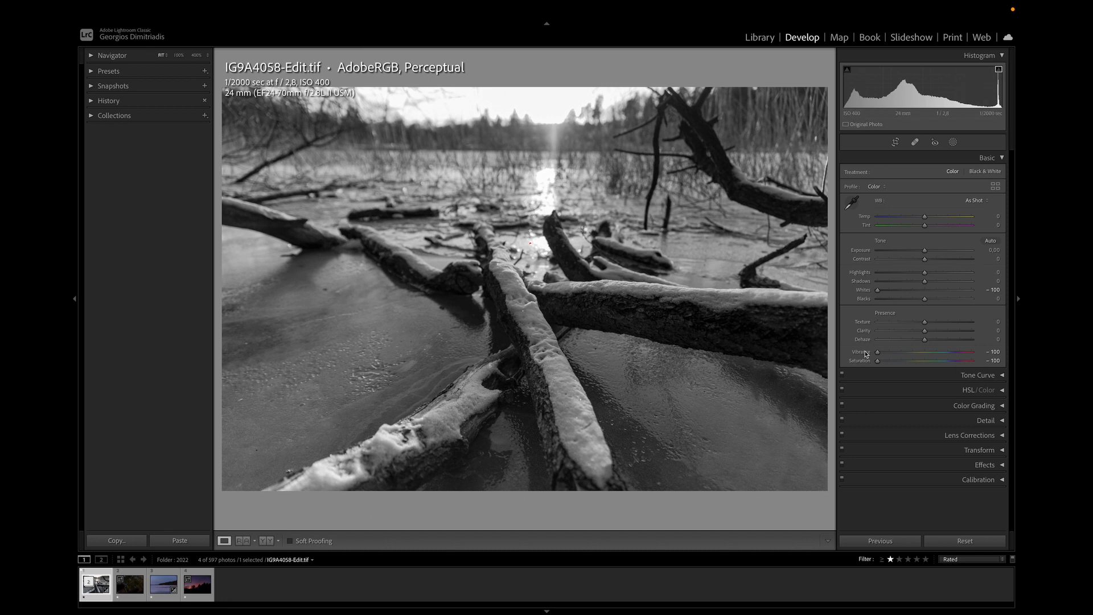
{"action": "double_click", "coordinate": [864, 360]}
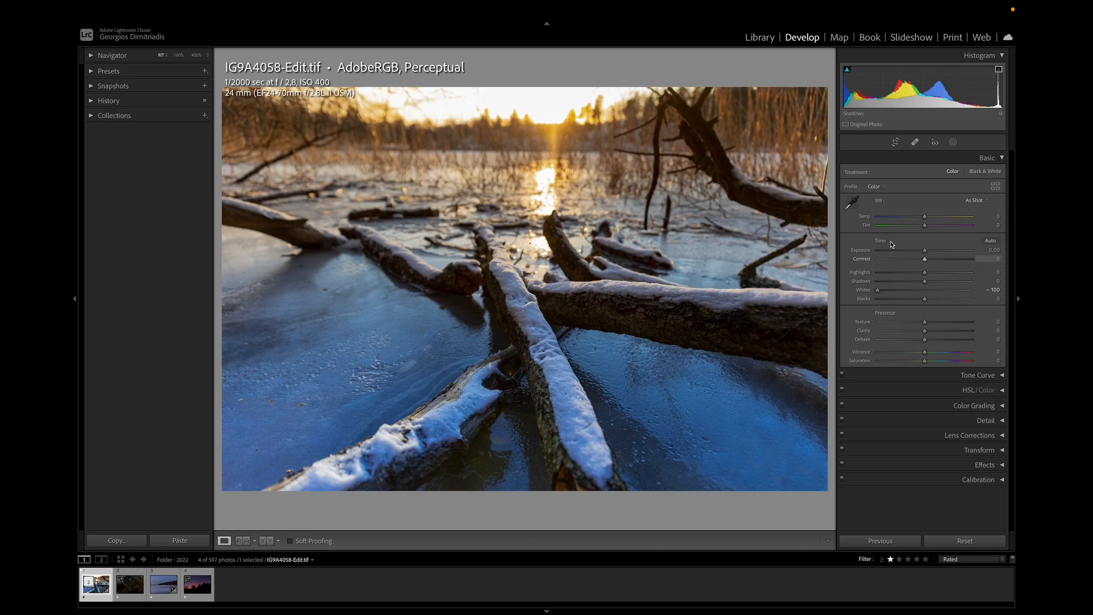
{"action": "left_click", "coordinate": [1002, 159]}
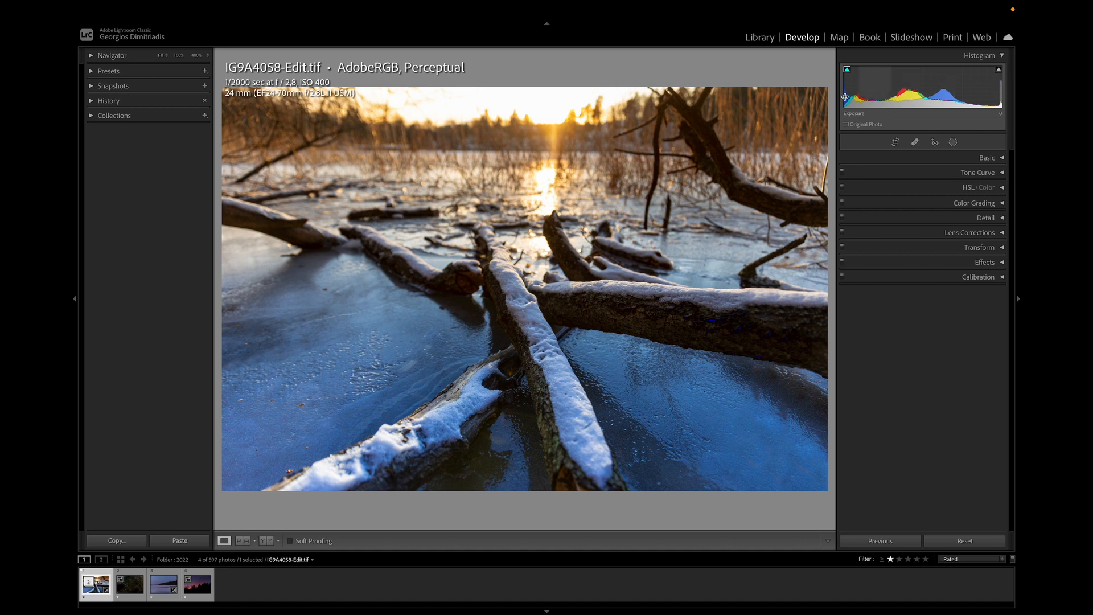
Turn on soft proofing for the snowy log photo, and try an exposure adjustment directly in its histogram, undoing it
{"action": "mouse_move", "coordinate": [356, 3]}
{"action": "left_click", "coordinate": [322, 9]}
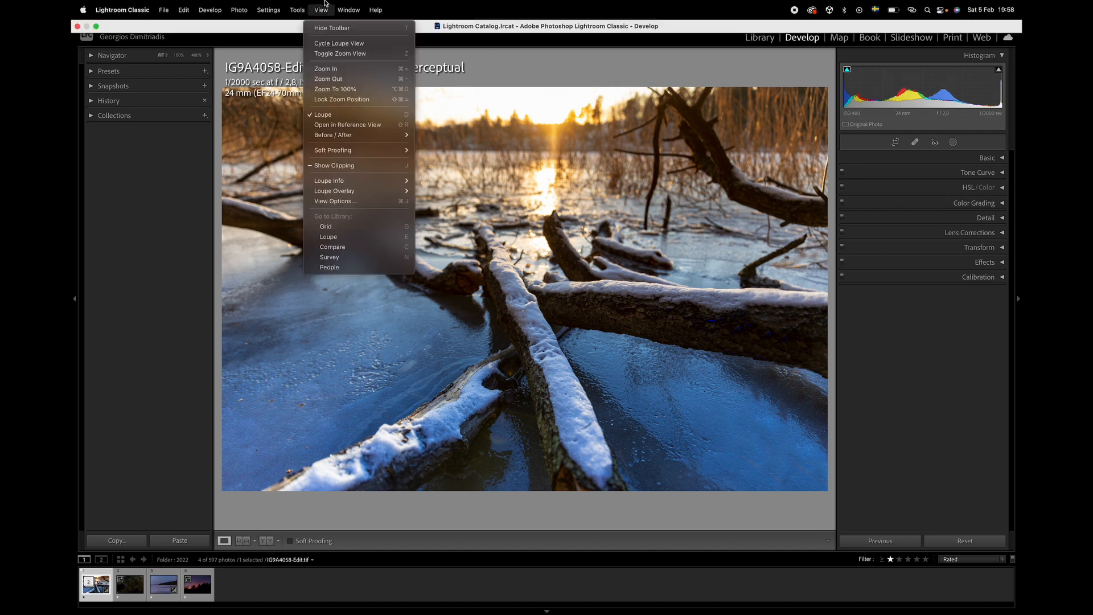
{"action": "mouse_move", "coordinate": [342, 152]}
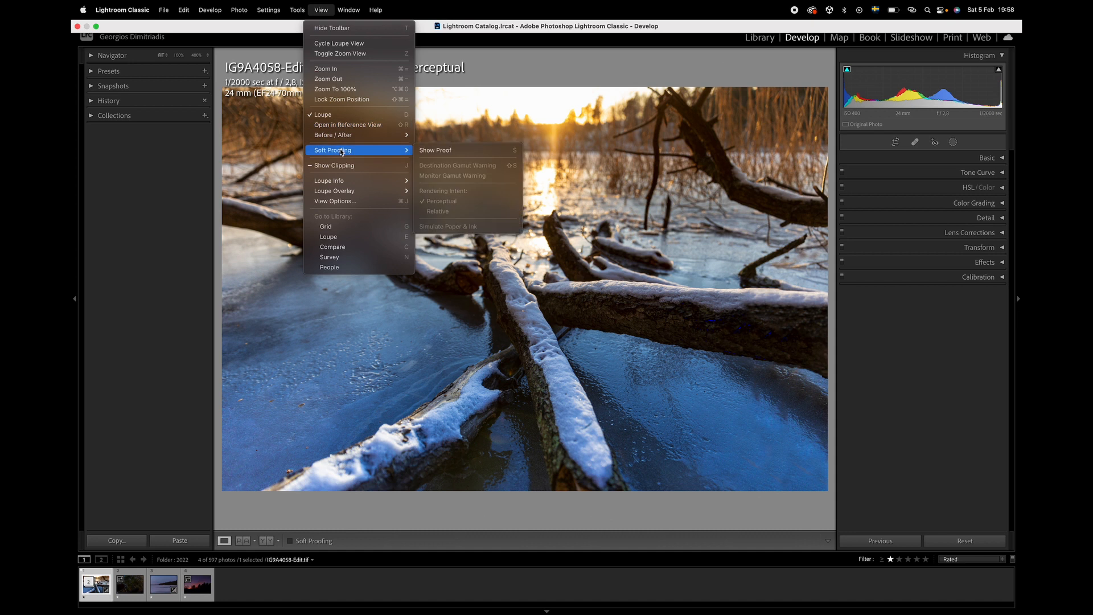
{"action": "left_click", "coordinate": [436, 150]}
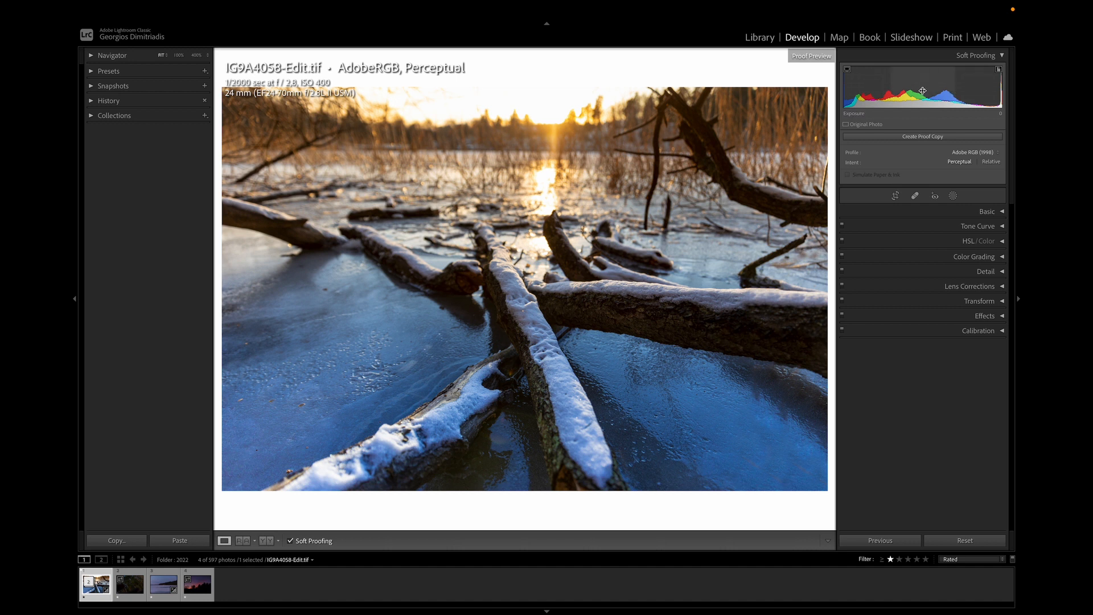
{"action": "mouse_move", "coordinate": [922, 91]}
{"action": "left_mouse_down"}
{"action": "mouse_move", "coordinate": [911, 91]}
{"action": "mouse_move", "coordinate": [922, 91]}
{"action": "left_mouse_up"}
{"action": "key", "text": "super+z"}
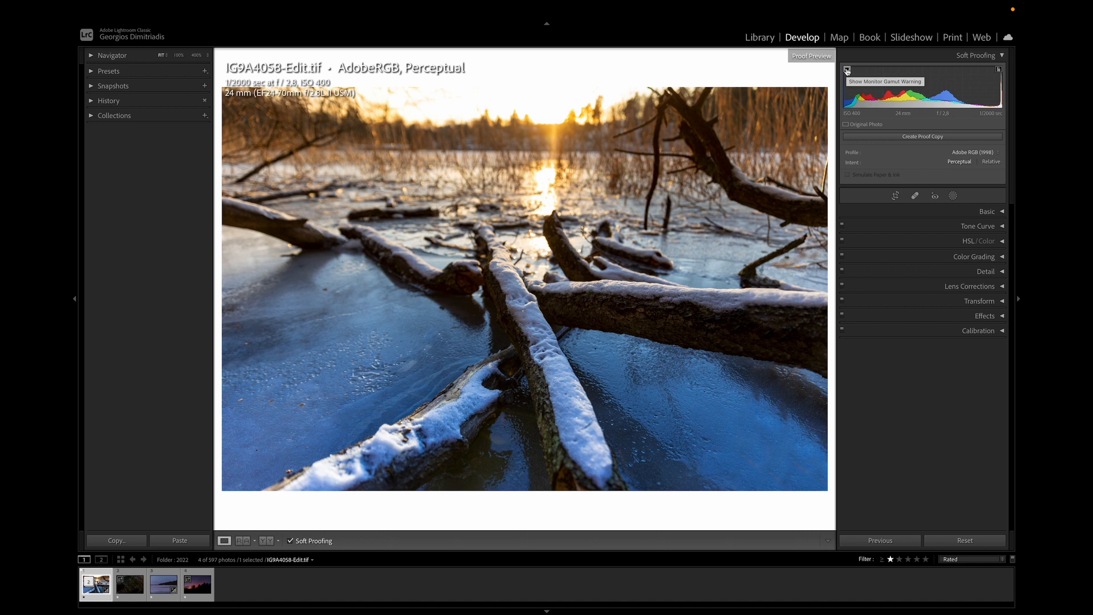
Toggle the destination gamut warning to inspect the log photo's out-of-gamut areas, and turn soft proofing off
{"action": "left_click", "coordinate": [999, 69]}
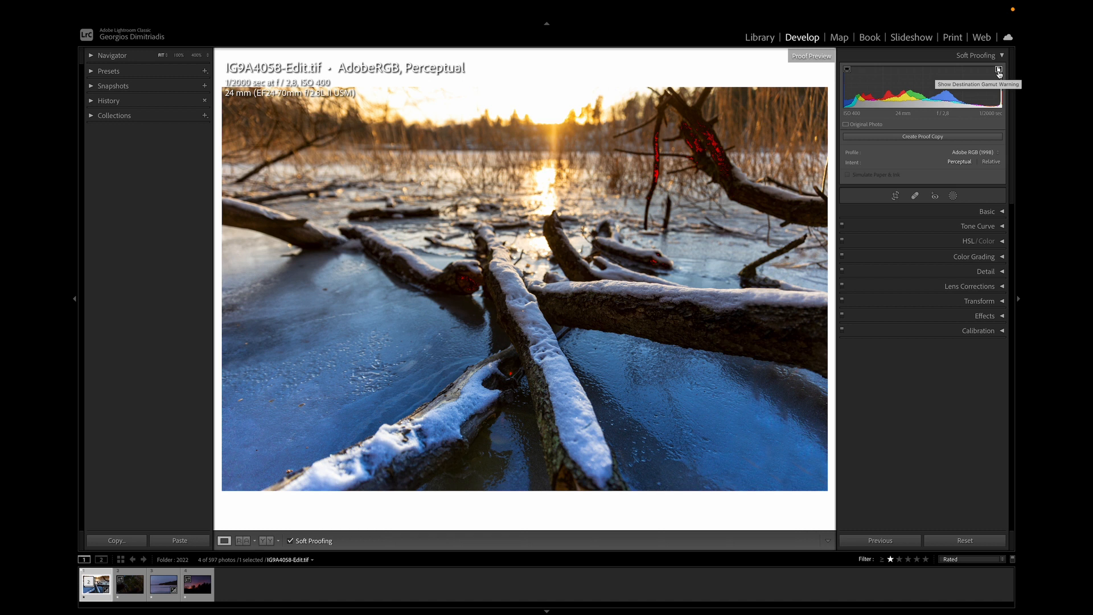
{"action": "left_click", "coordinate": [999, 70]}
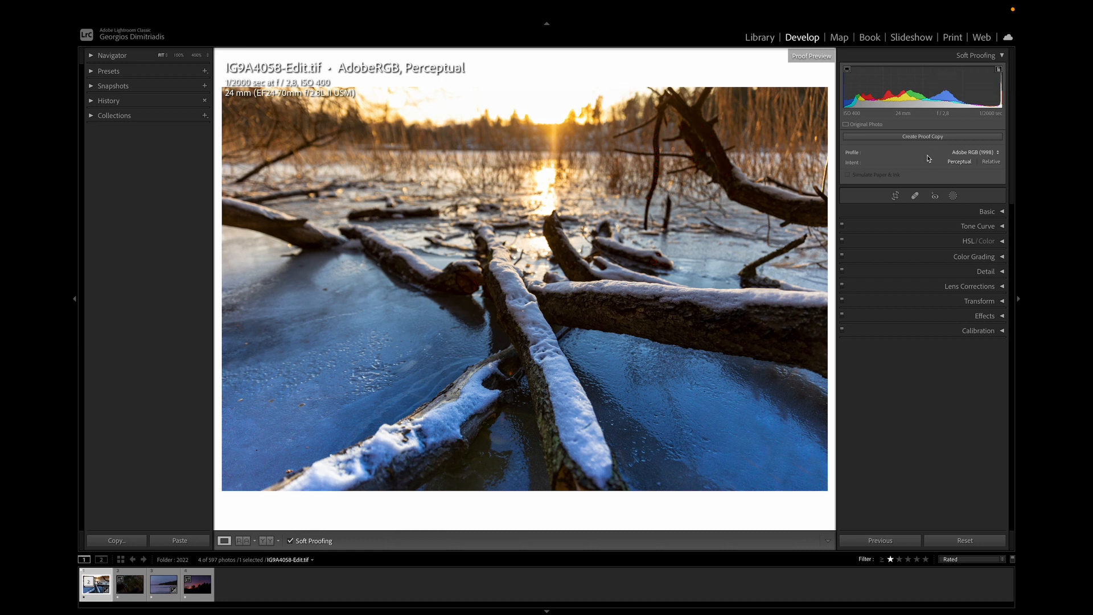
{"action": "key", "text": "s"}
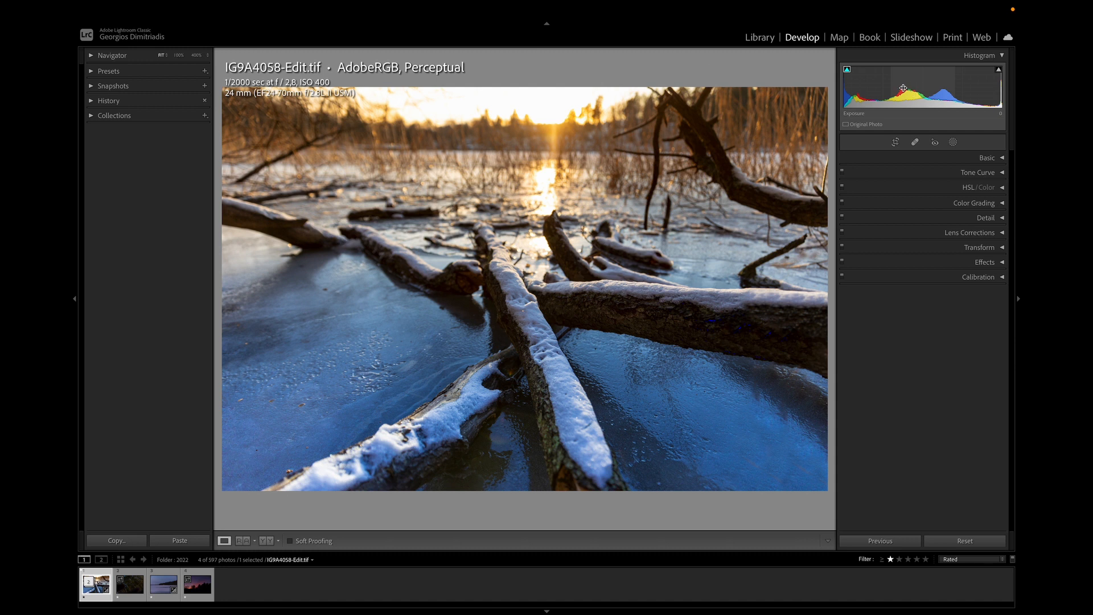
Examine the histogram of the dark sunset photo IG9A4072.CR3 and return to the log photo for comparison
{"action": "left_click", "coordinate": [208, 593]}
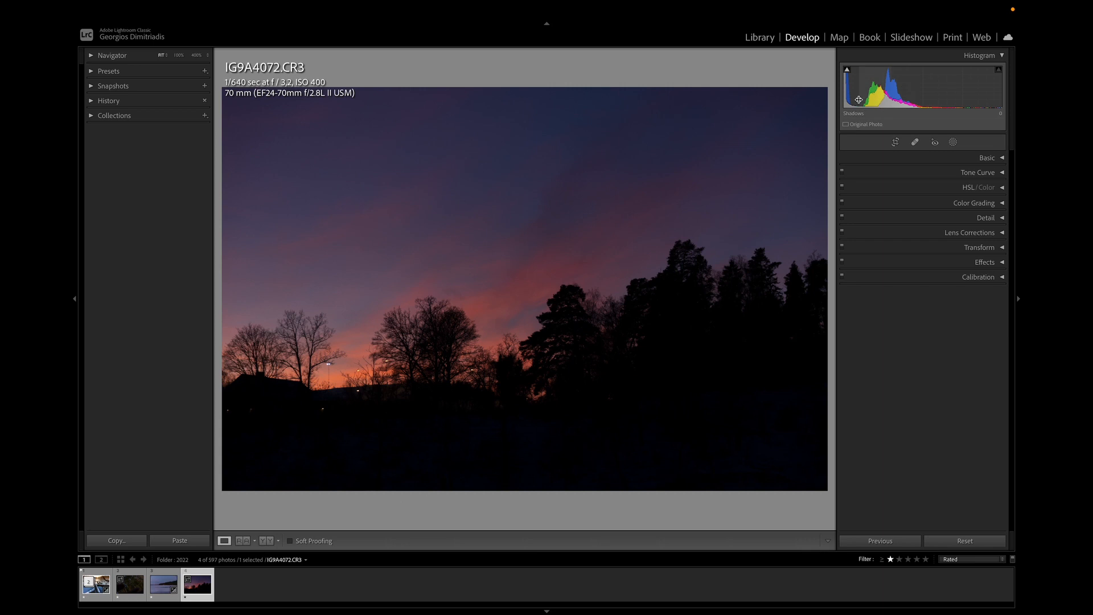
{"action": "left_click", "coordinate": [95, 595]}
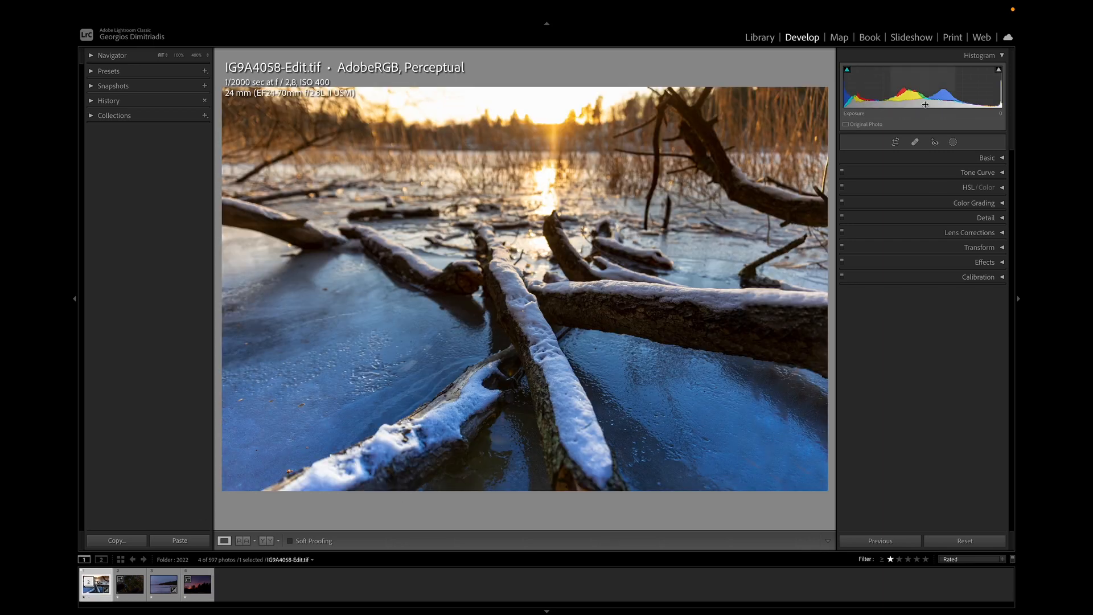